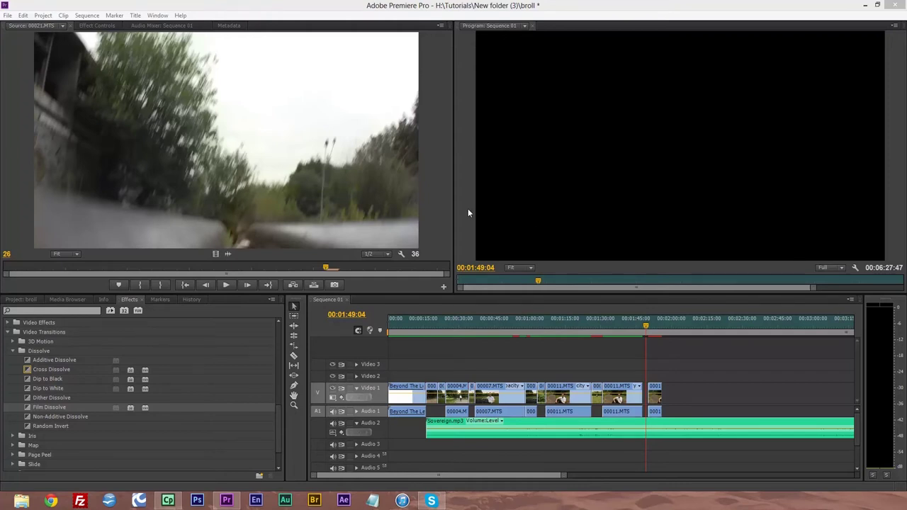
{"action": "left_click", "coordinate": [467, 210]}
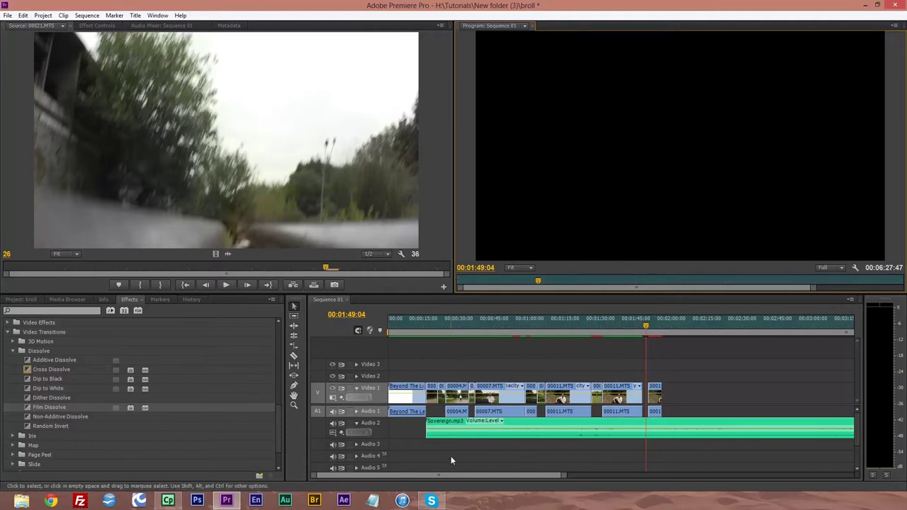
{"action": "left_click", "coordinate": [426, 326]}
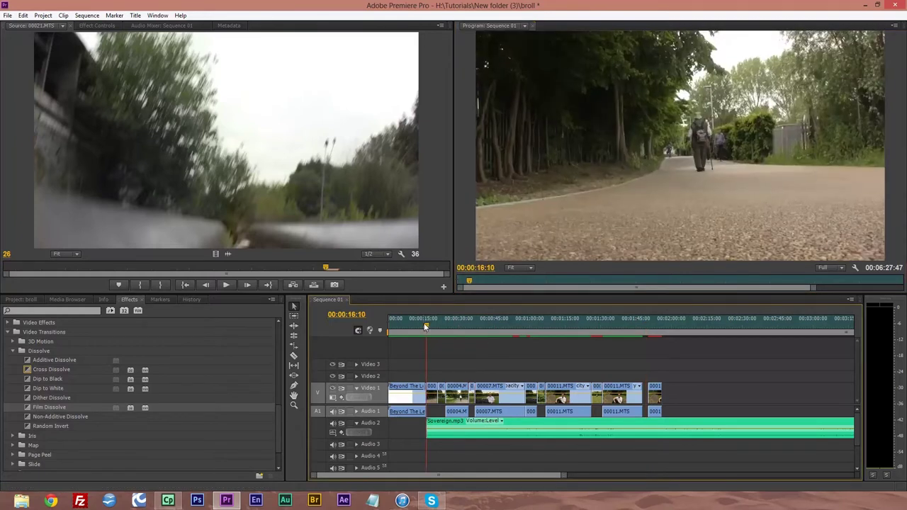
{"action": "left_click_drag", "start_coordinate": [426, 326], "coordinate": [471, 328]}
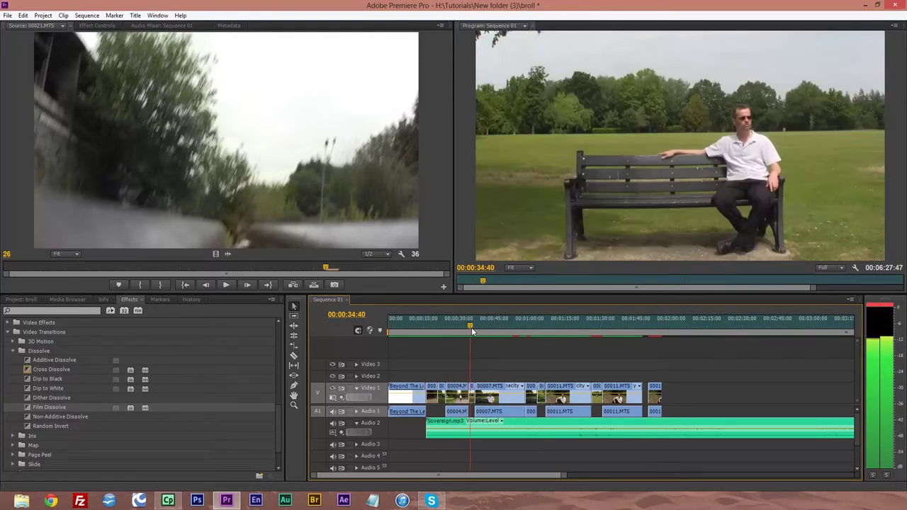
{"action": "left_click_drag", "start_coordinate": [471, 327], "coordinate": [620, 335]}
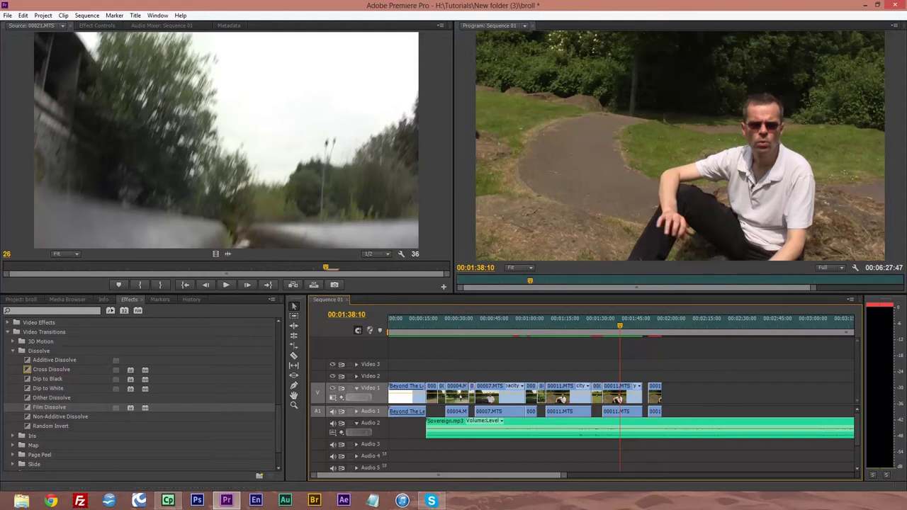
{"action": "left_click", "coordinate": [643, 317]}
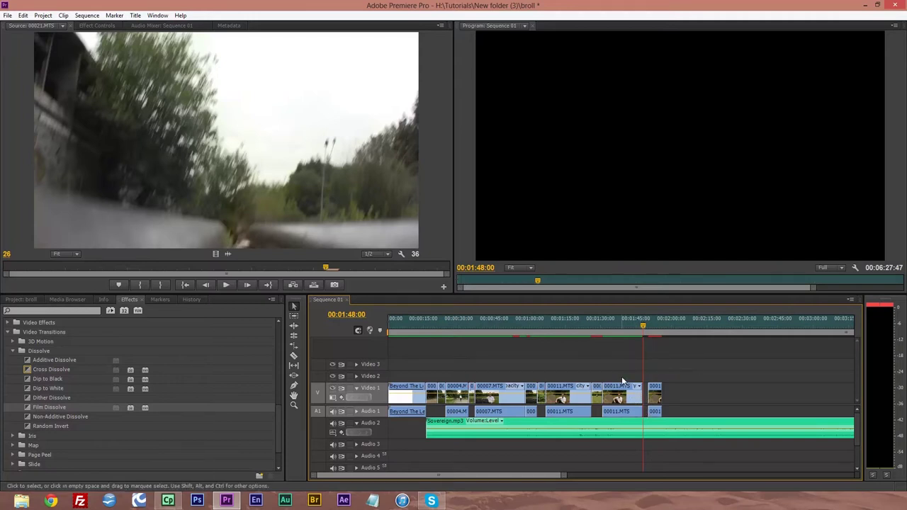
Zoom in on the 1:48 gap and load 00017.MTS into the Source monitor
{"action": "key", "text": "equal"}
{"action": "key", "text": "equal"}
{"action": "key", "text": "equal"}
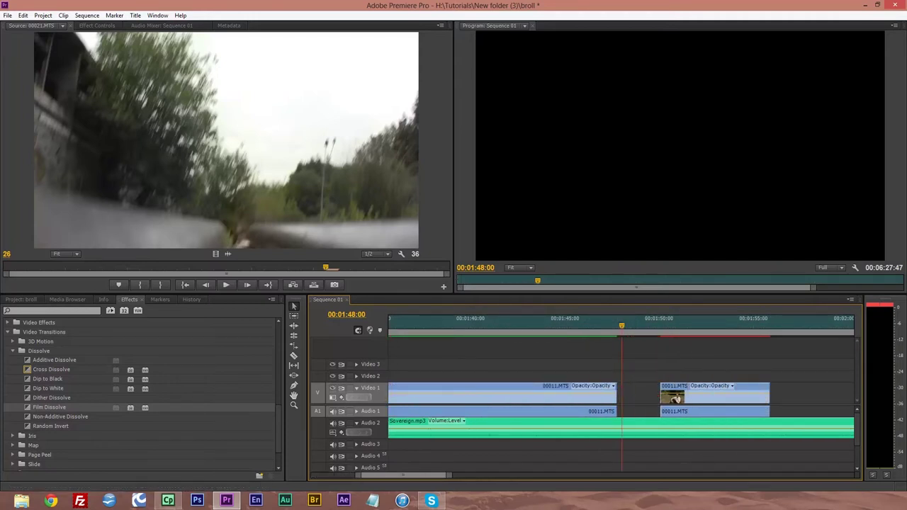
{"action": "left_click", "coordinate": [745, 130]}
{"action": "key", "text": "shift+1"}
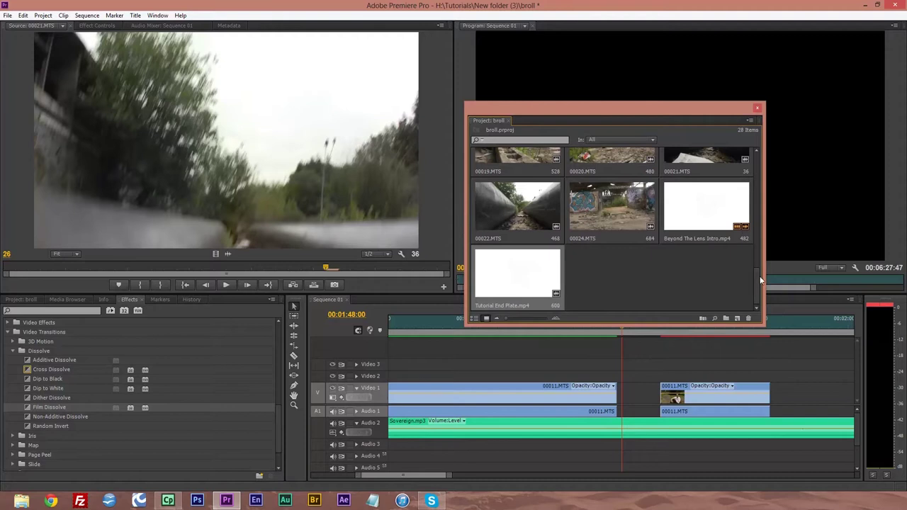
{"action": "left_click_drag", "start_coordinate": [758, 281], "coordinate": [752, 170]}
{"action": "scroll", "coordinate": [732, 249], "scroll_direction": "down", "scroll_amount": 3}
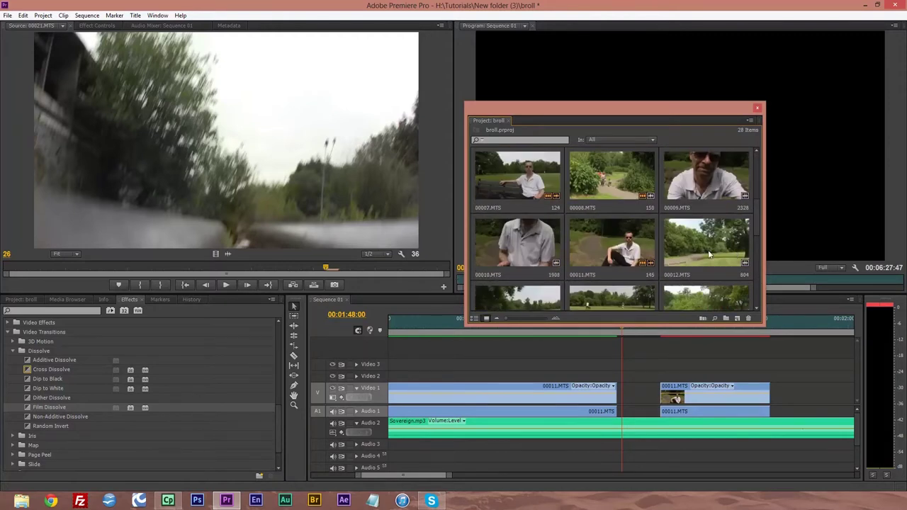
{"action": "scroll", "coordinate": [707, 244], "scroll_direction": "down", "scroll_amount": 1}
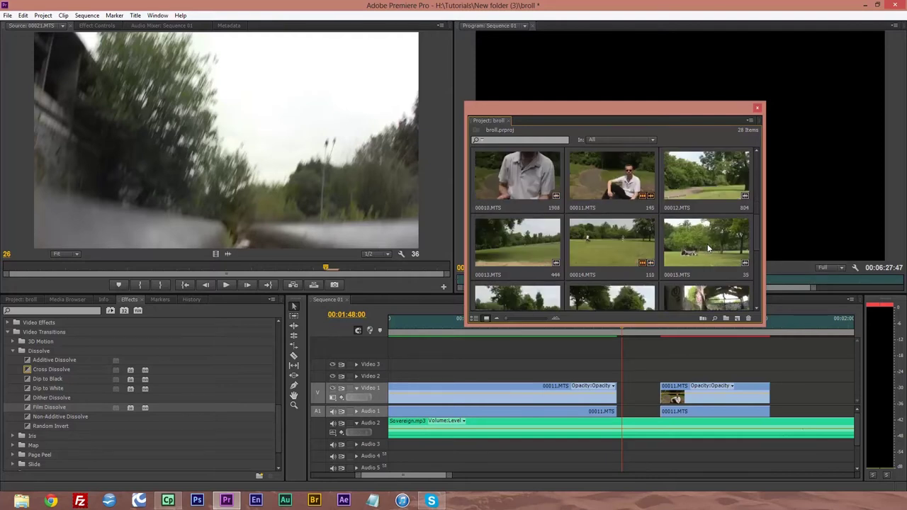
{"action": "scroll", "coordinate": [707, 247], "scroll_direction": "down", "scroll_amount": 1}
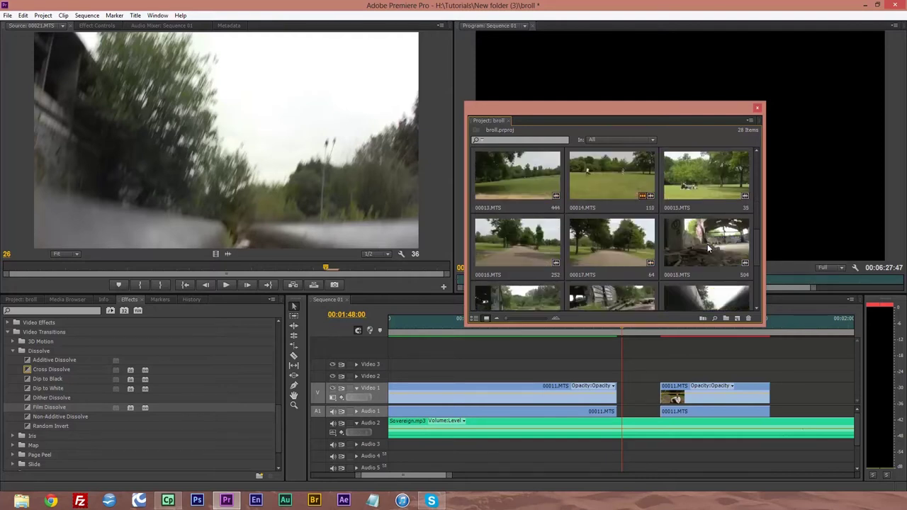
{"action": "left_click", "coordinate": [618, 236]}
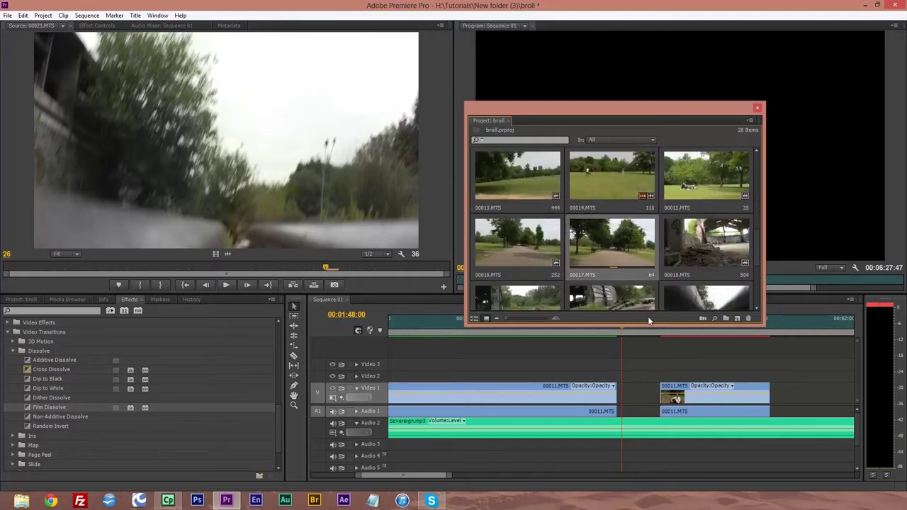
{"action": "double_click", "coordinate": [606, 251]}
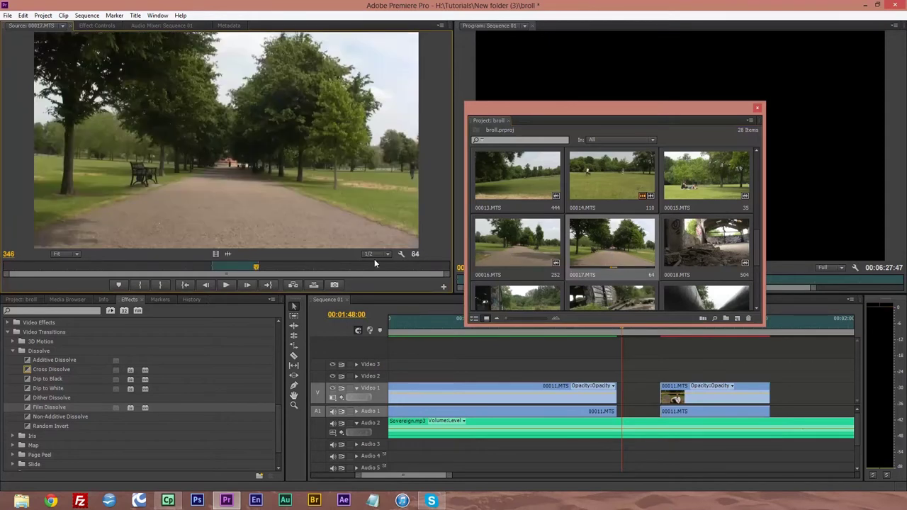
Set an out point on 00017.MTS and drop its video into the Video 1 gap
{"action": "mouse_move", "coordinate": [256, 269]}
{"action": "left_mouse_down"}
{"action": "mouse_move", "coordinate": [189, 269]}
{"action": "mouse_move", "coordinate": [261, 268]}
{"action": "mouse_move", "coordinate": [240, 268]}
{"action": "left_mouse_up"}
{"action": "key", "text": "o"}
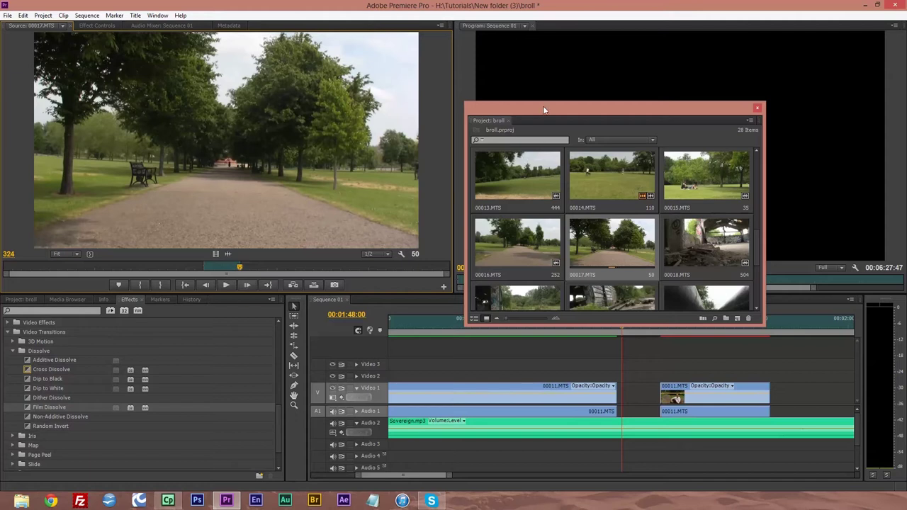
{"action": "key", "text": "ctrl+w"}
{"action": "left_click_drag", "start_coordinate": [214, 253], "coordinate": [646, 392]}
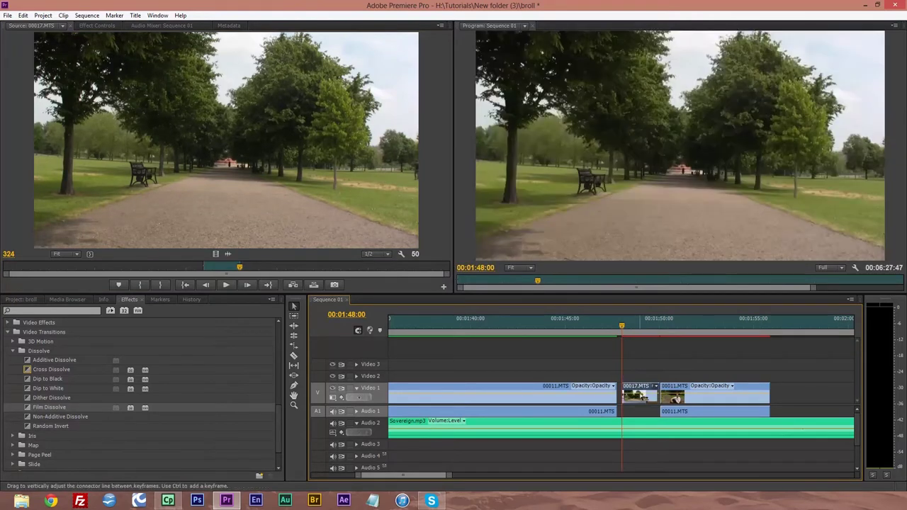
Trim both ends of 00017.MTS and slide the 00011.MTS video left to butt against it
{"action": "key", "text": "equal"}
{"action": "key", "text": "equal"}
{"action": "left_click_drag", "start_coordinate": [684, 399], "coordinate": [692, 402]}
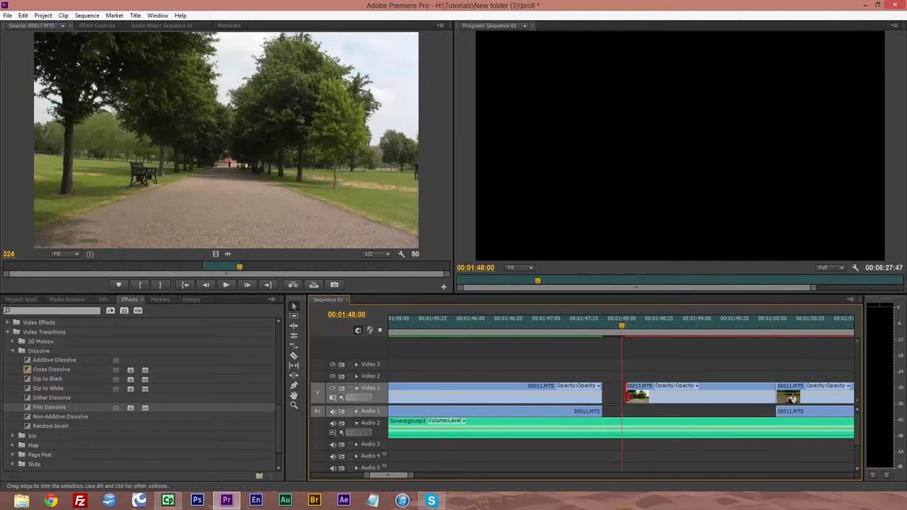
{"action": "left_click_drag", "start_coordinate": [626, 395], "coordinate": [604, 395]}
{"action": "left_click_drag", "start_coordinate": [621, 326], "coordinate": [729, 325]}
{"action": "left_click_drag", "start_coordinate": [772, 395], "coordinate": [656, 394]}
{"action": "left_click_drag", "start_coordinate": [825, 402], "coordinate": [705, 405]}
{"action": "double_click", "coordinate": [803, 414]}
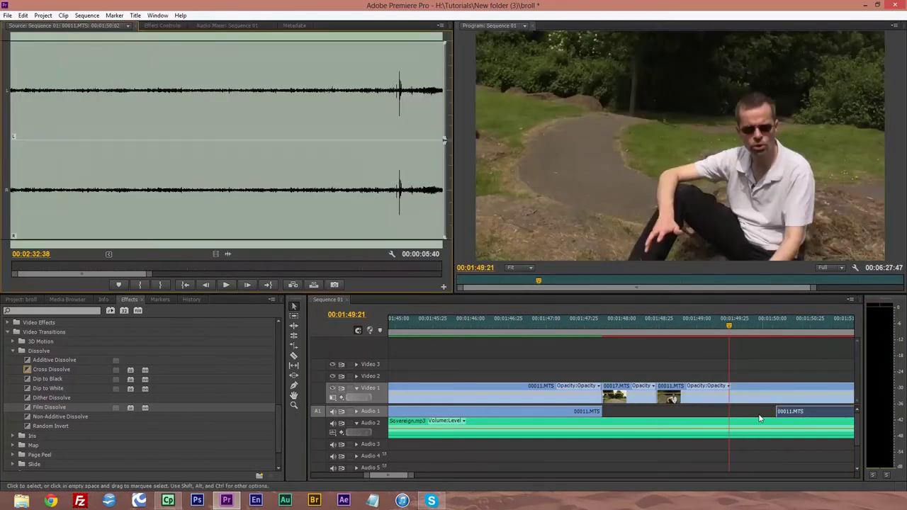
Slide the 00011.MTS audio left on Audio 1 back into sync with its video
{"action": "left_click_drag", "start_coordinate": [807, 415], "coordinate": [689, 413]}
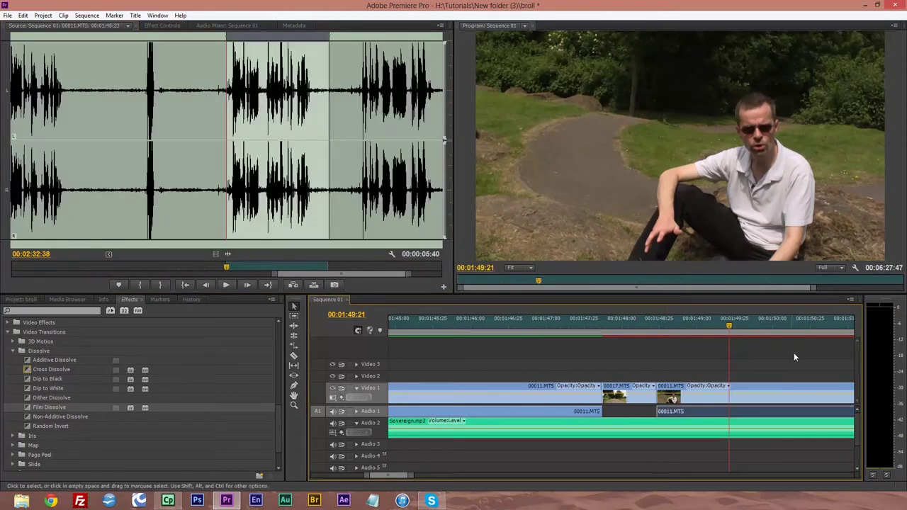
{"action": "left_click", "coordinate": [630, 401]}
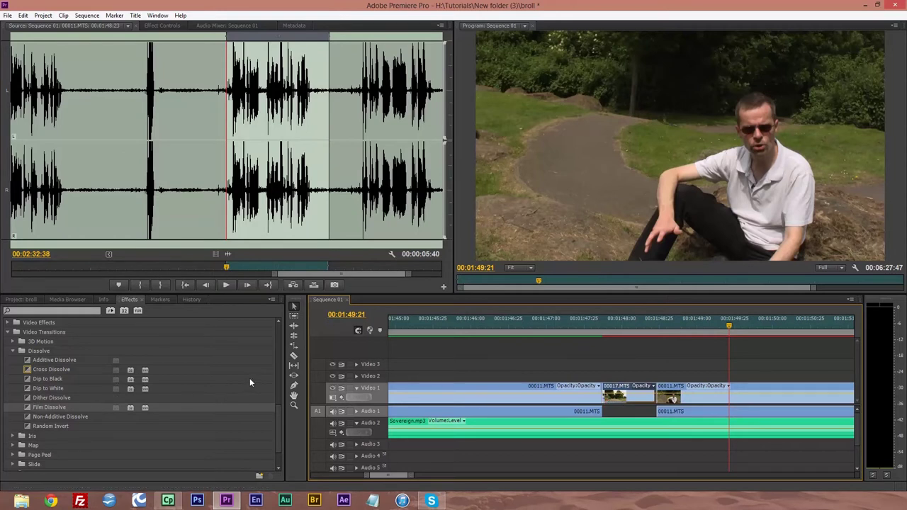
{"action": "left_click_drag", "start_coordinate": [277, 424], "coordinate": [277, 394]}
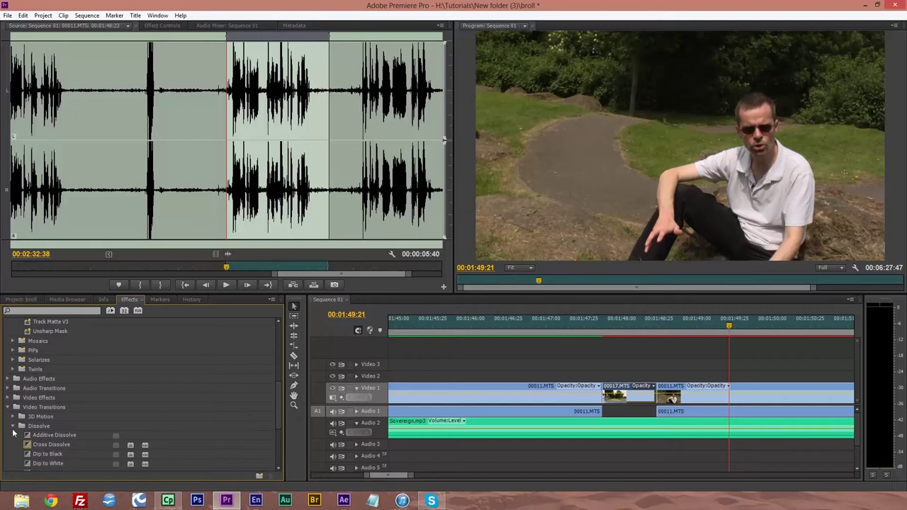
{"action": "left_click_drag", "start_coordinate": [277, 402], "coordinate": [275, 424]}
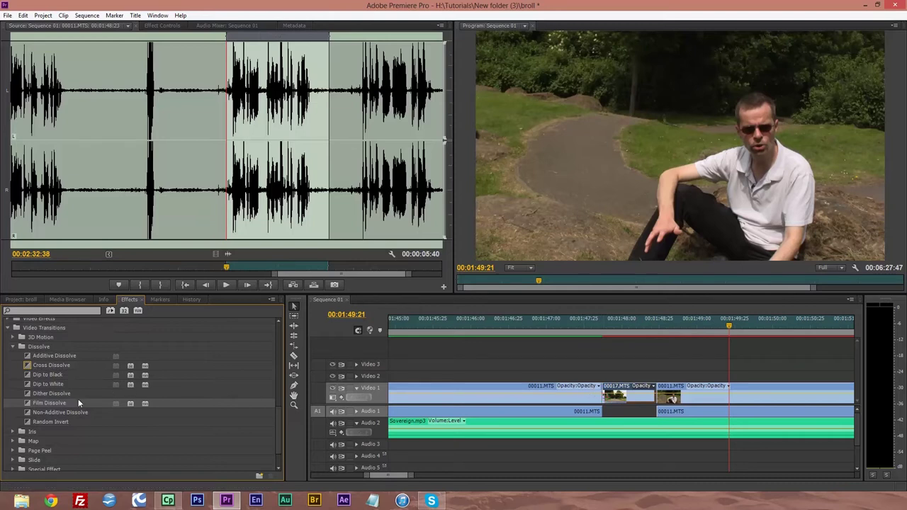
Apply Film Dissolve at the start and end of 00017.MTS, closing the gap to 00011.MTS
{"action": "left_click_drag", "start_coordinate": [31, 403], "coordinate": [606, 400]}
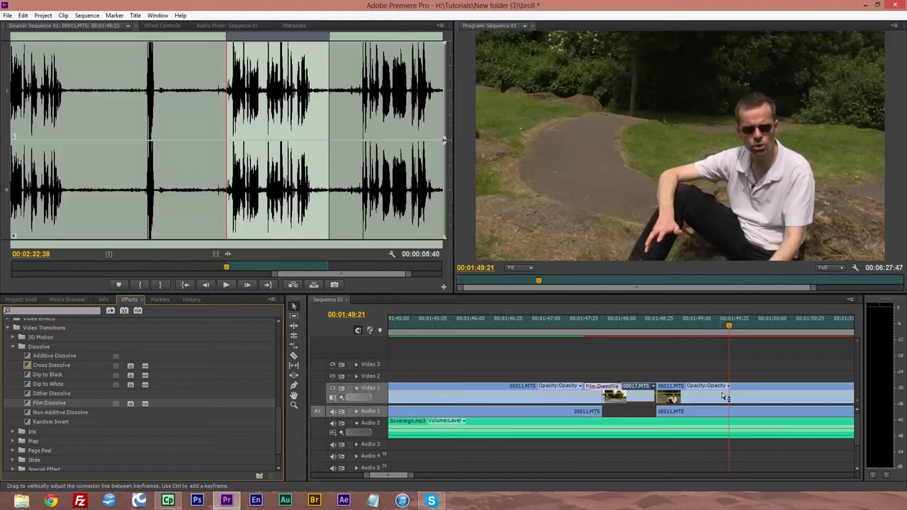
{"action": "left_click_drag", "start_coordinate": [708, 404], "coordinate": [797, 414]}
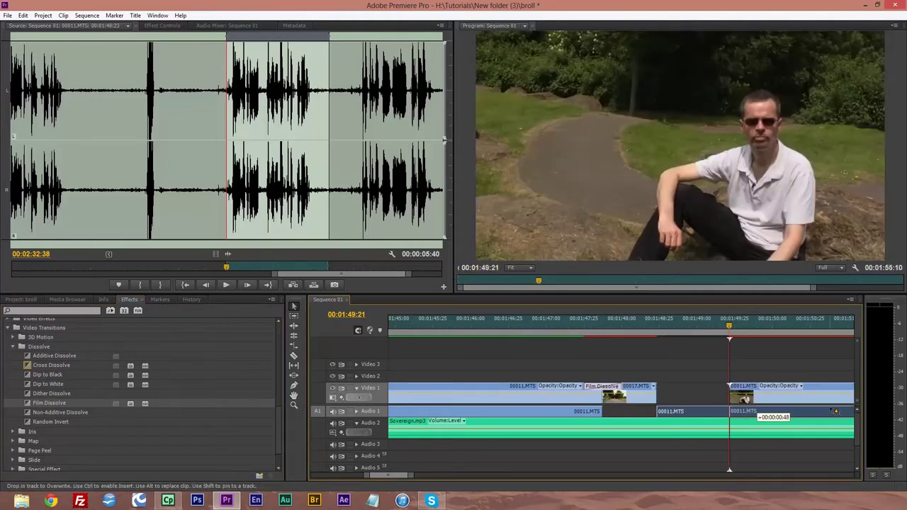
{"action": "left_click_drag", "start_coordinate": [660, 397], "coordinate": [730, 397]}
{"action": "left_click_drag", "start_coordinate": [28, 405], "coordinate": [530, 385]}
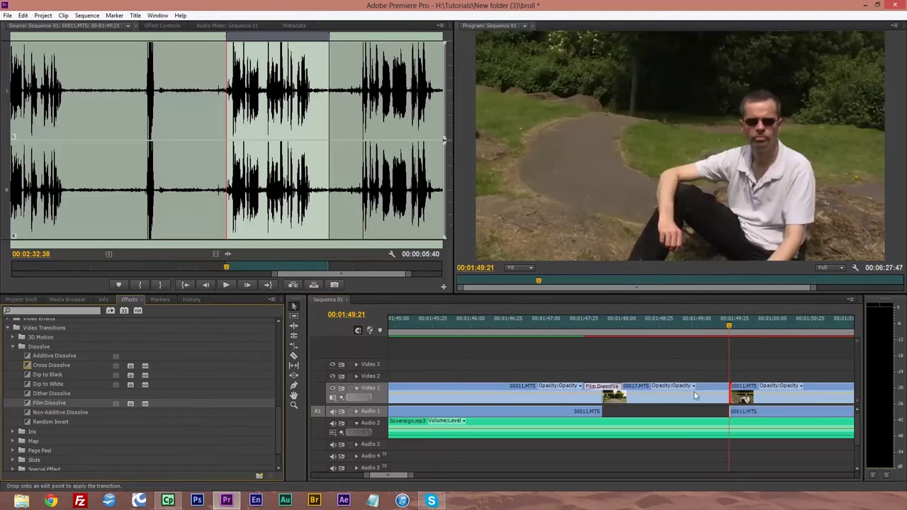
{"action": "left_click_drag", "start_coordinate": [695, 396], "coordinate": [728, 395]}
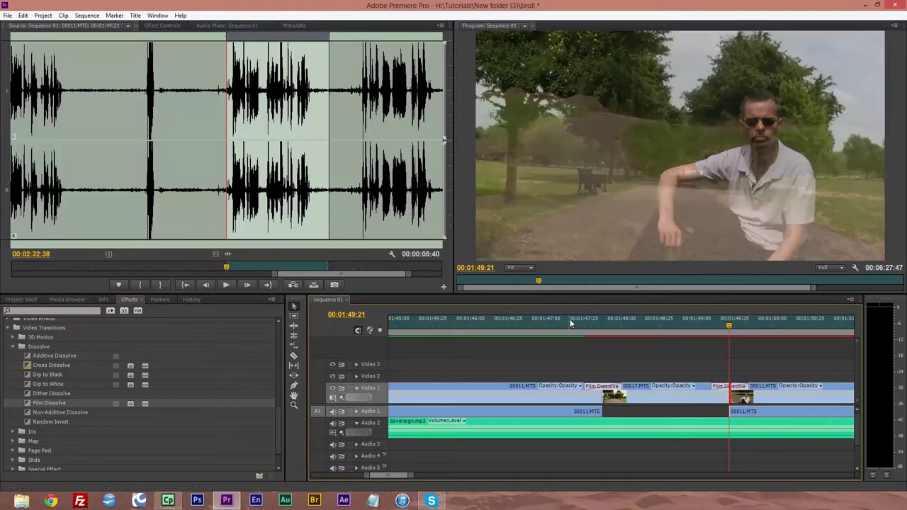
Preview the dissolve into the tree-lined path clip, then zoom the timeline out
{"action": "left_click", "coordinate": [578, 327]}
{"action": "left_click_drag", "start_coordinate": [578, 327], "coordinate": [782, 353]}
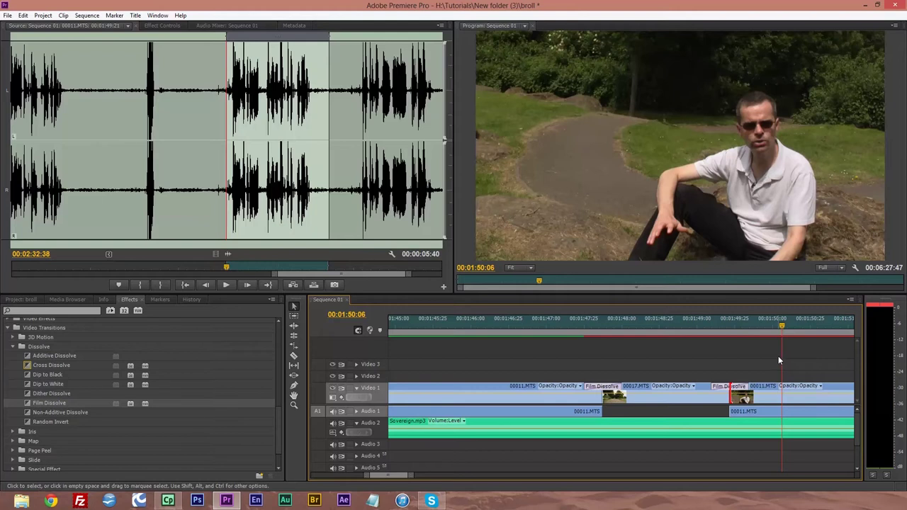
{"action": "key", "text": "minus"}
{"action": "key", "text": "minus"}
{"action": "key", "text": "minus"}
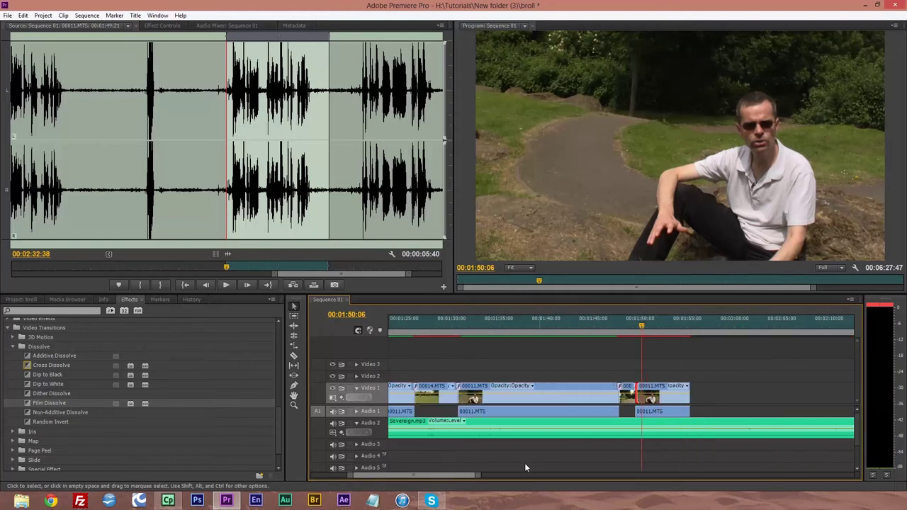
Scrub and play the interview around 0:57–0:59 to find a cutaway point
{"action": "left_click_drag", "start_coordinate": [457, 480], "coordinate": [435, 477]}
{"action": "left_click", "coordinate": [687, 326]}
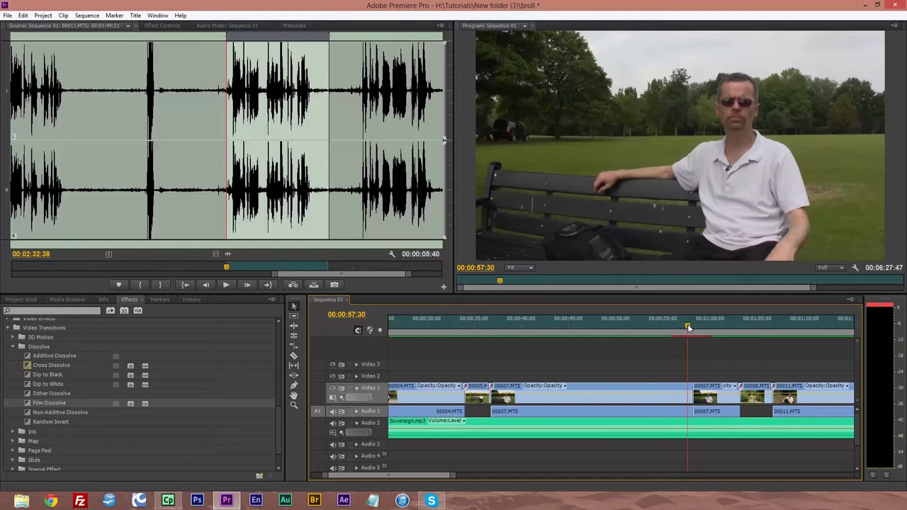
{"action": "left_click_drag", "start_coordinate": [689, 325], "coordinate": [694, 328]}
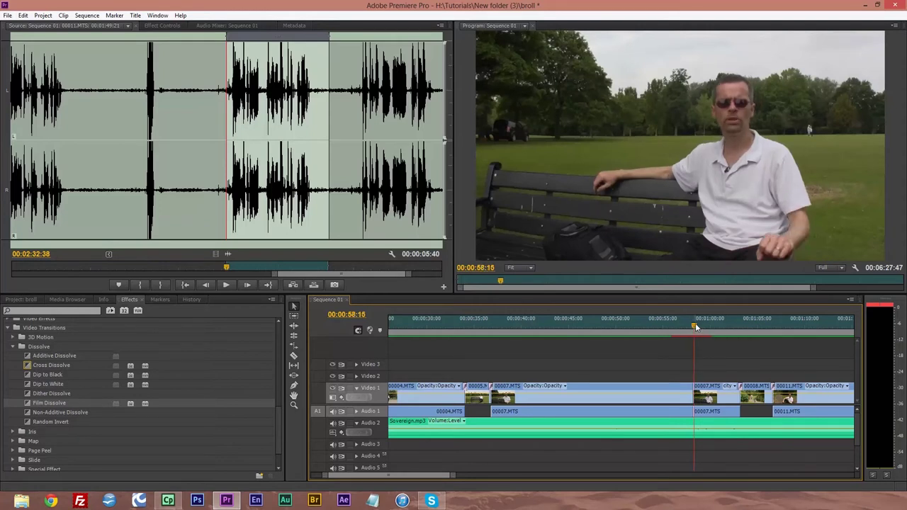
{"action": "left_click_drag", "start_coordinate": [695, 323], "coordinate": [628, 326]}
{"action": "key", "text": "space"}
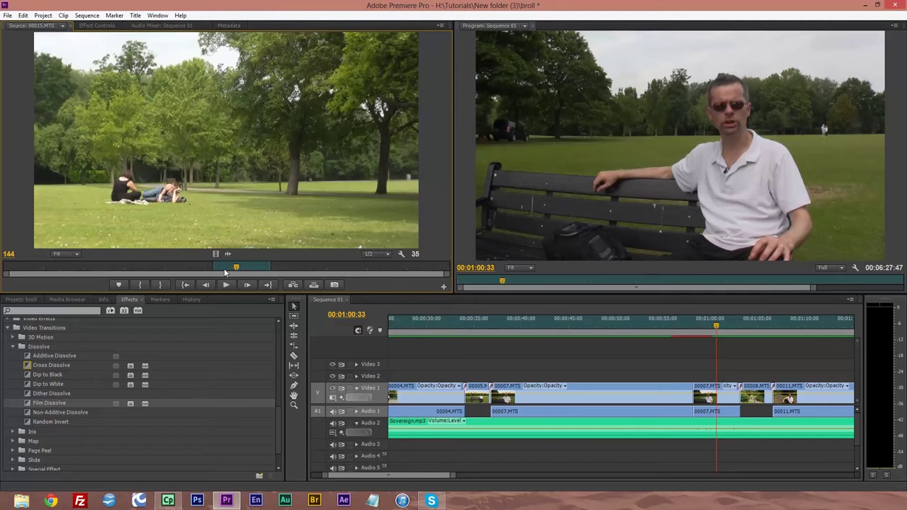
Overwrite 00015.MTS onto Video 2 above the interview near 0:58
{"action": "left_click_drag", "start_coordinate": [562, 310], "coordinate": [705, 376]}
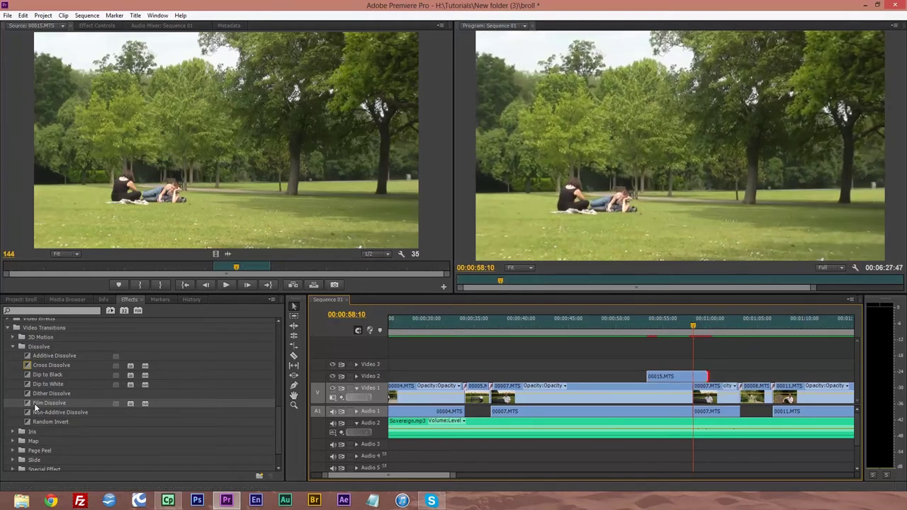
Add Film Dissolve at both ends of 00015.MTS on Video 2 and preview from 0:51
{"action": "mouse_move", "coordinate": [27, 405]}
{"action": "left_mouse_down"}
{"action": "mouse_move", "coordinate": [370, 376]}
{"action": "mouse_move", "coordinate": [650, 379]}
{"action": "left_mouse_up"}
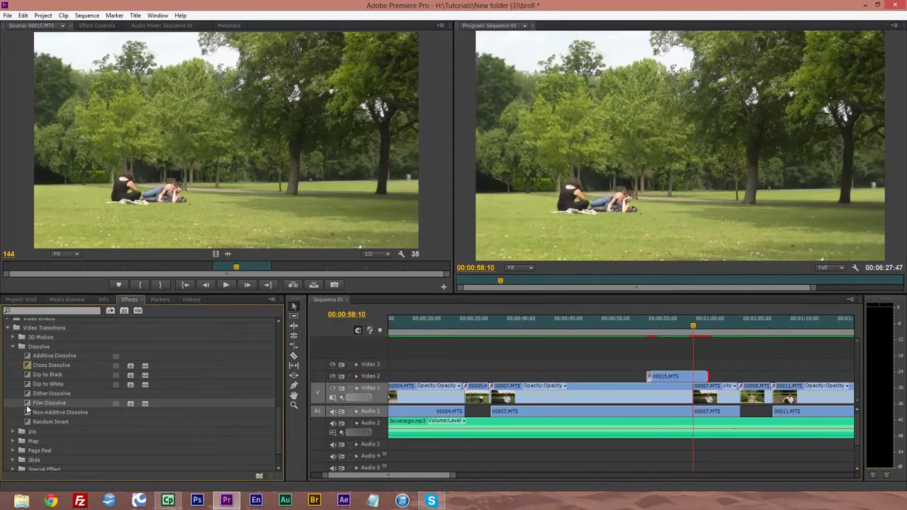
{"action": "left_click_drag", "start_coordinate": [27, 406], "coordinate": [707, 381]}
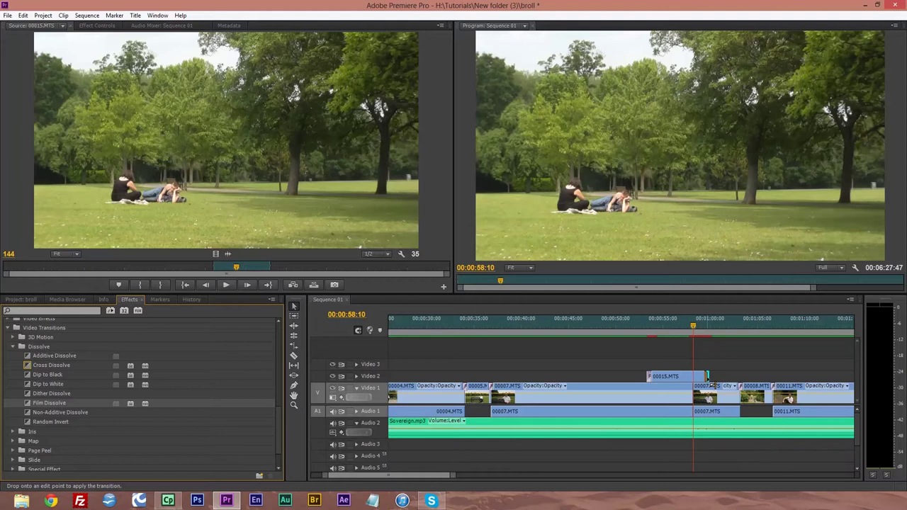
{"action": "left_click", "coordinate": [636, 330]}
{"action": "left_click_drag", "start_coordinate": [634, 328], "coordinate": [724, 332]}
{"action": "mouse_move", "coordinate": [429, 476]}
{"action": "left_mouse_down"}
{"action": "mouse_move", "coordinate": [416, 481]}
{"action": "mouse_move", "coordinate": [426, 479]}
{"action": "left_mouse_up"}
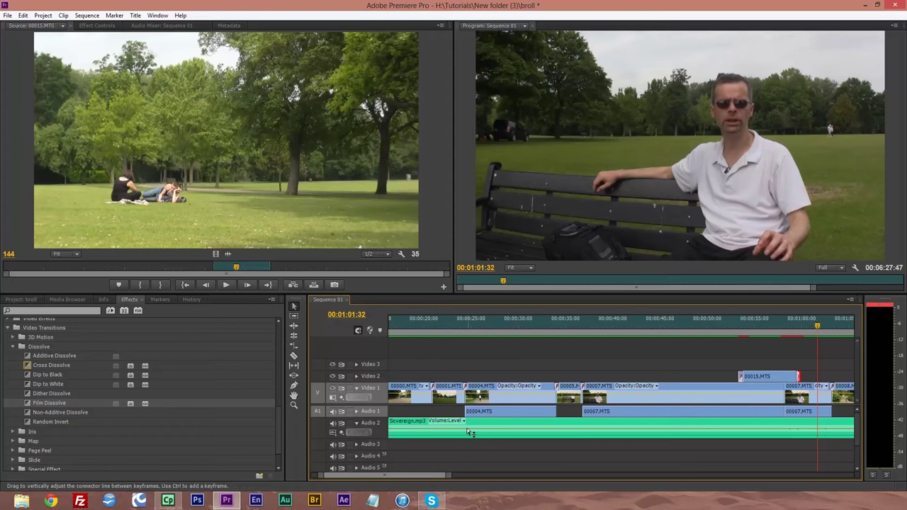
Razor the Sovereign.mp3 music at four speech boundaries, undoing one misplaced cut
{"action": "left_click", "coordinate": [294, 356]}
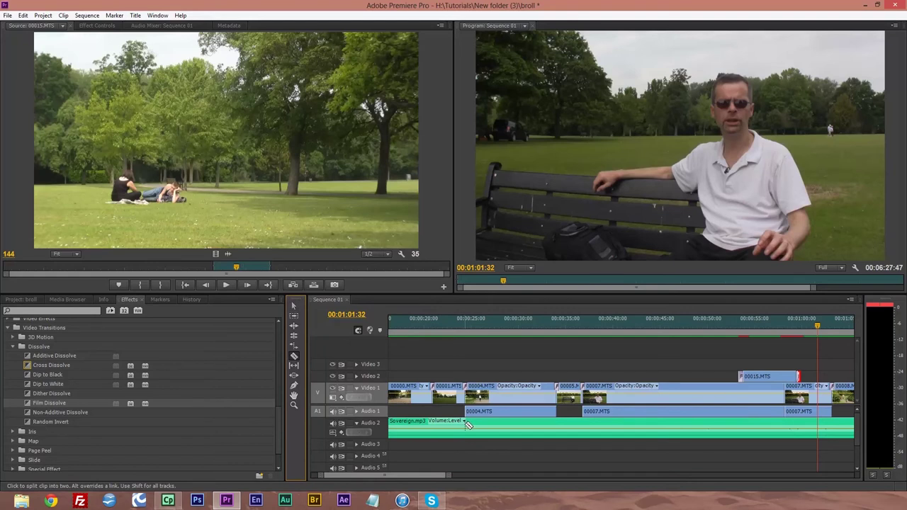
{"action": "left_click", "coordinate": [465, 425]}
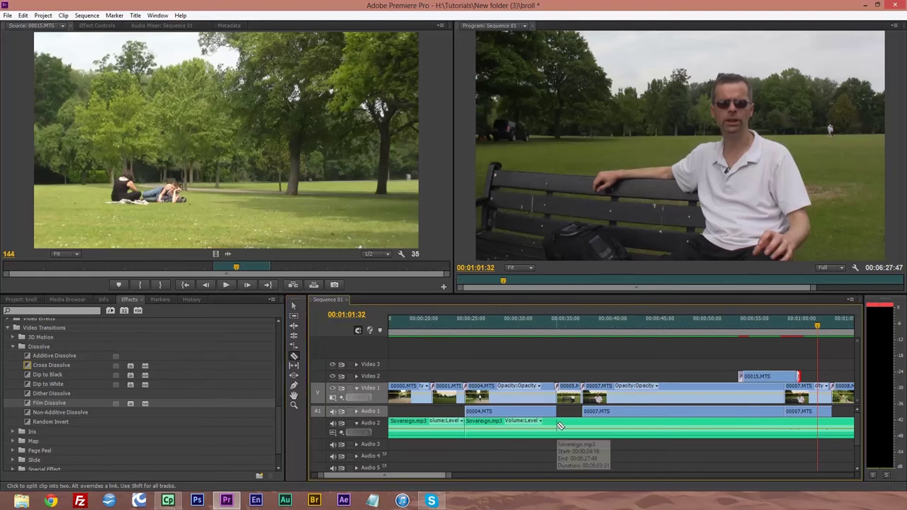
{"action": "key", "text": "ctrl+z"}
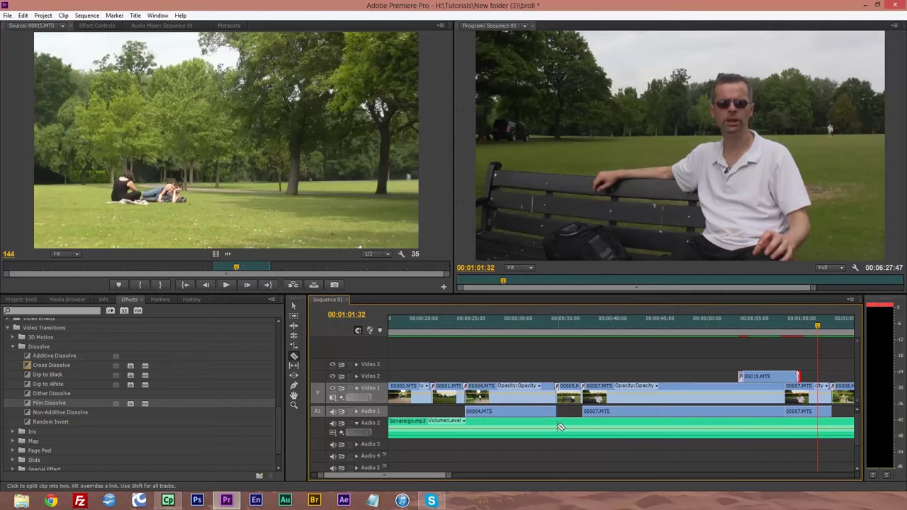
{"action": "left_click", "coordinate": [458, 425]}
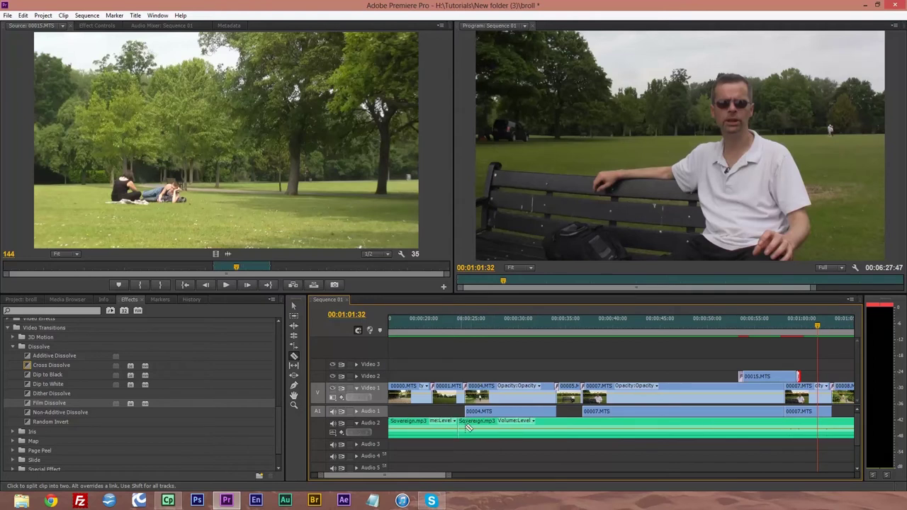
{"action": "left_click", "coordinate": [561, 425]}
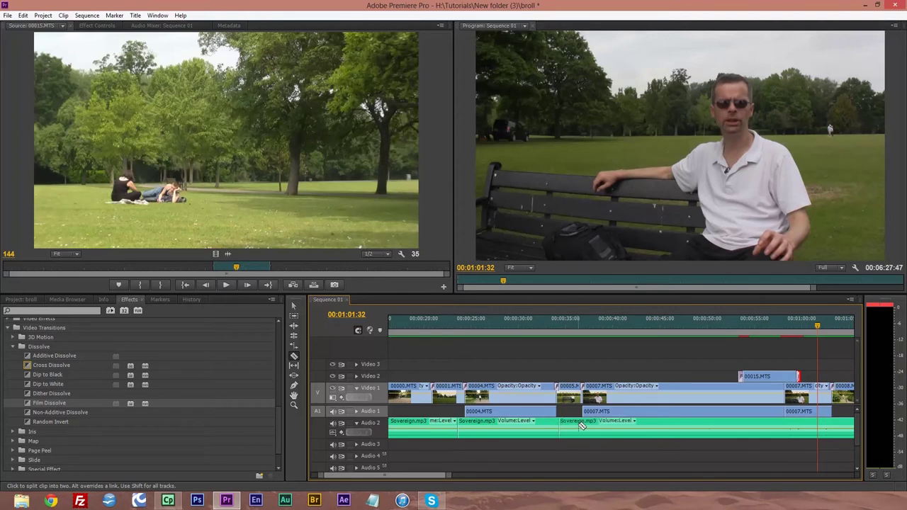
{"action": "left_click", "coordinate": [581, 425]}
{"action": "left_click", "coordinate": [836, 426]}
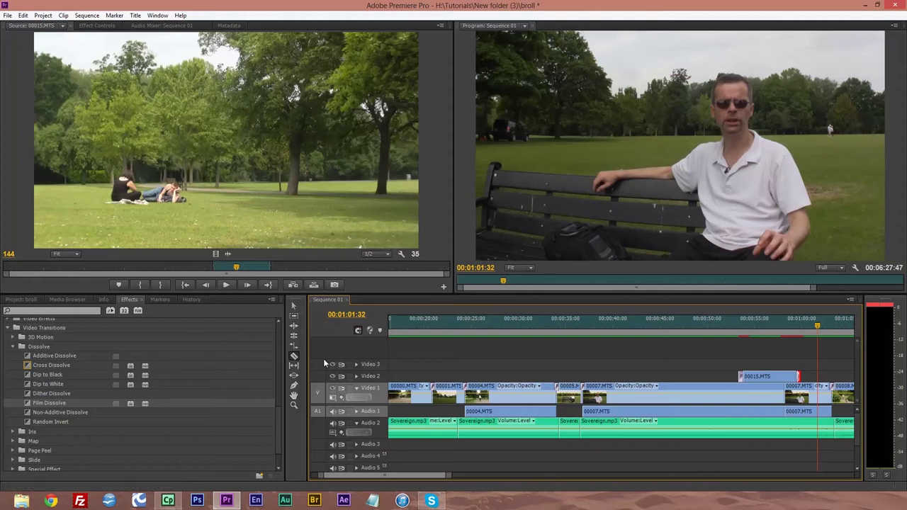
{"action": "left_click", "coordinate": [293, 307]}
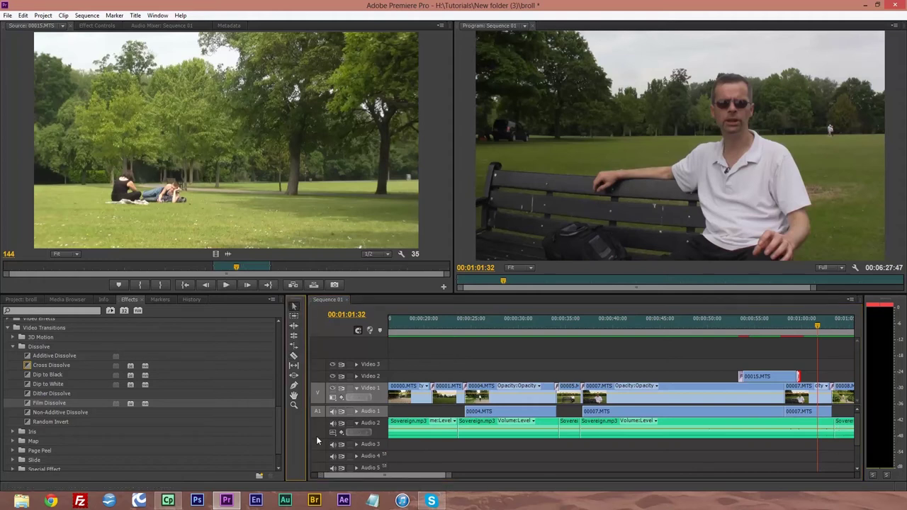
Apply a negative Audio Gain to the Sovereign.mp3 piece under the speech and play back from 0:22
{"action": "right_click", "coordinate": [540, 424]}
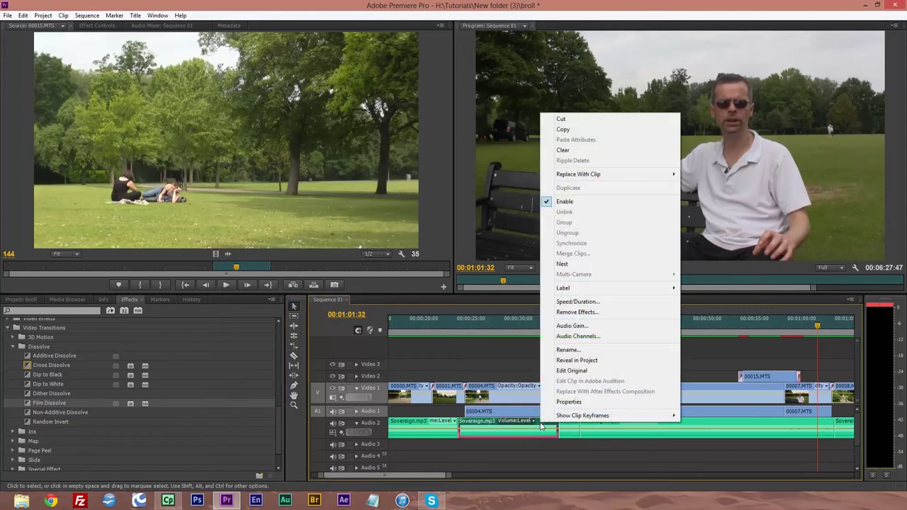
{"action": "left_click", "coordinate": [535, 449]}
{"action": "left_click", "coordinate": [534, 449]}
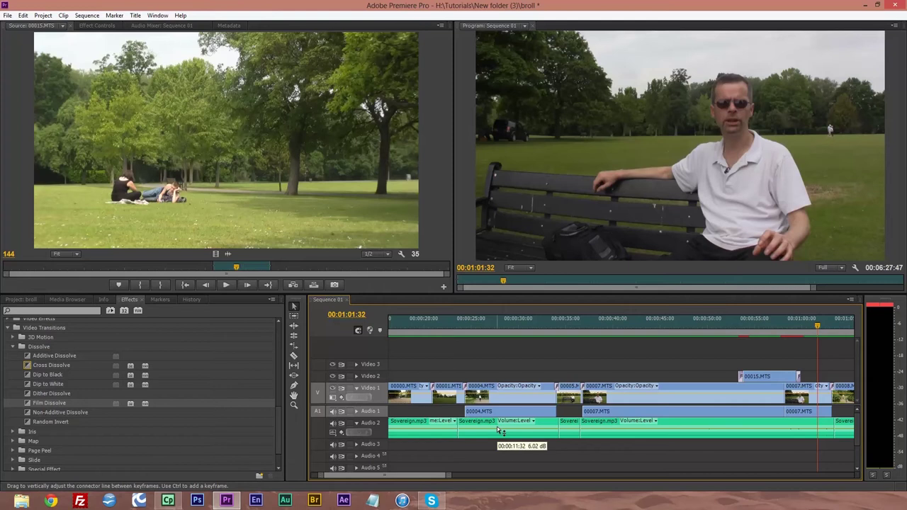
{"action": "right_click", "coordinate": [531, 430]}
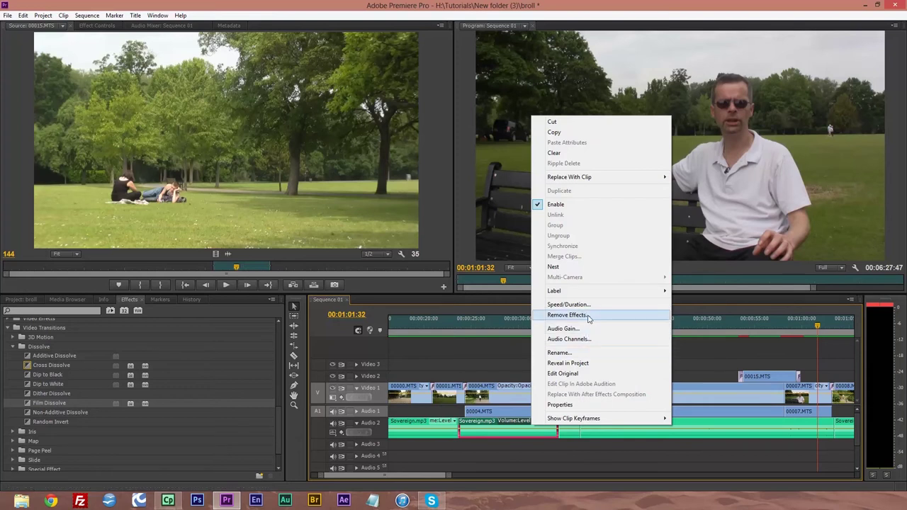
{"action": "left_click", "coordinate": [571, 328]}
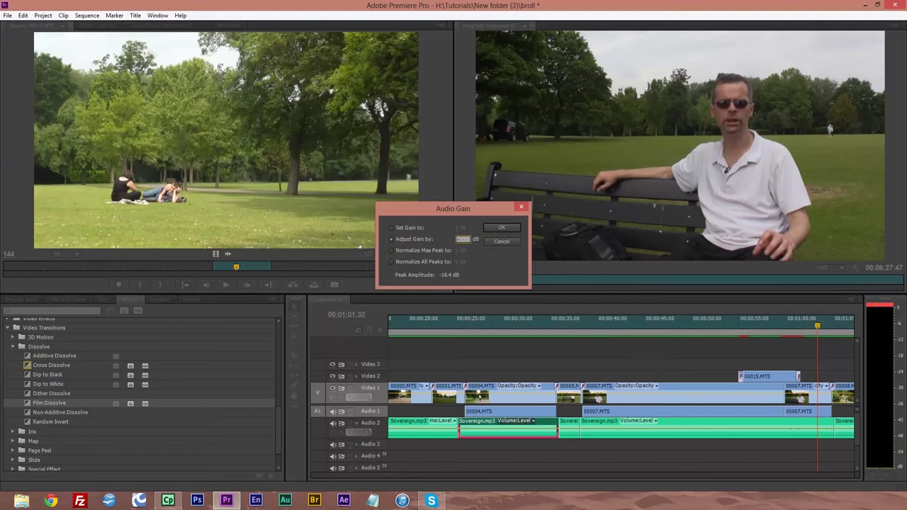
{"action": "key", "text": "Return"}
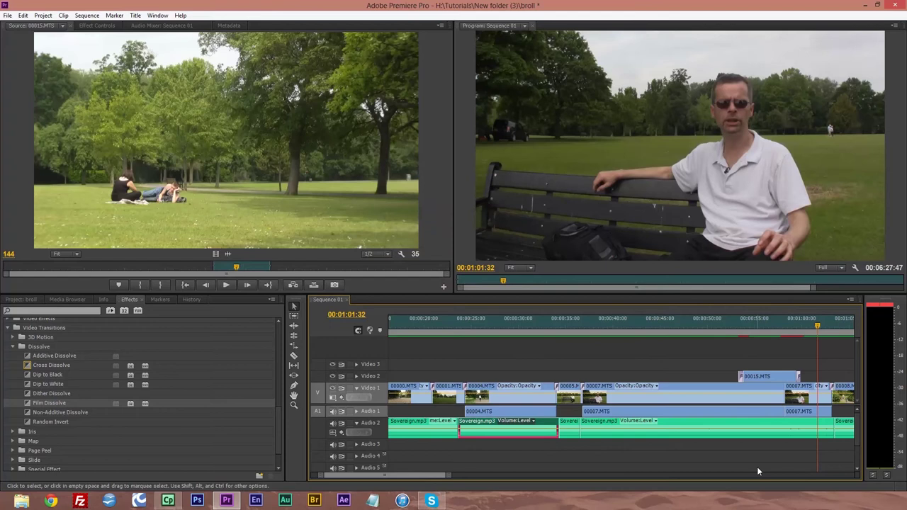
{"action": "left_click", "coordinate": [446, 325]}
{"action": "key", "text": "space"}
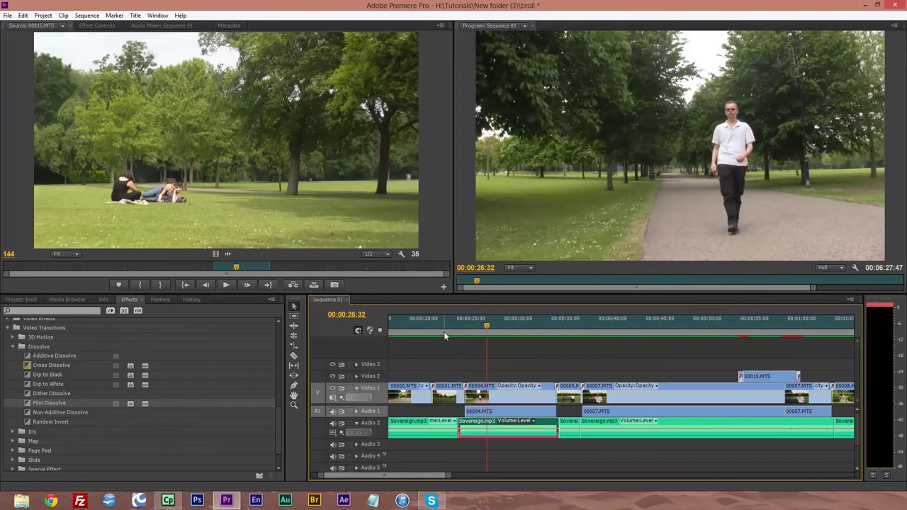
Lower that Sovereign.mp3 piece's Audio Gain again and replay from about 0:23
{"action": "right_click", "coordinate": [537, 425]}
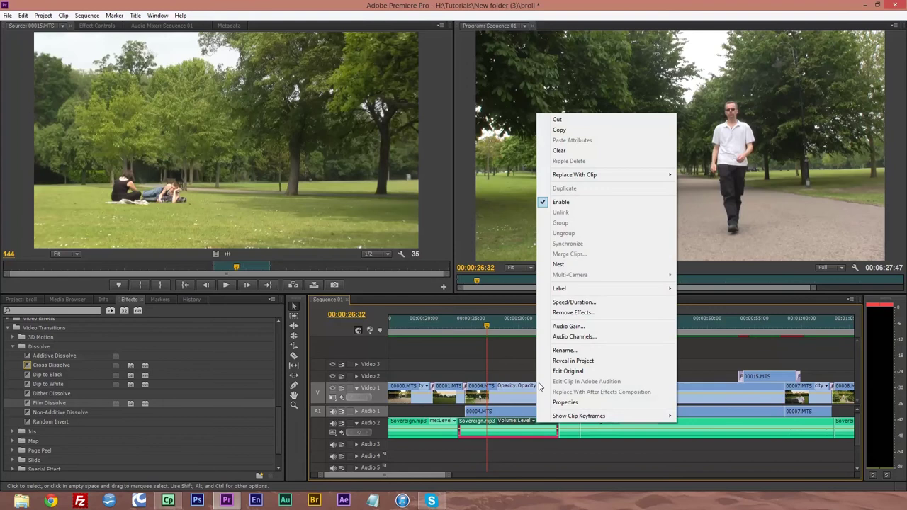
{"action": "left_click", "coordinate": [572, 326]}
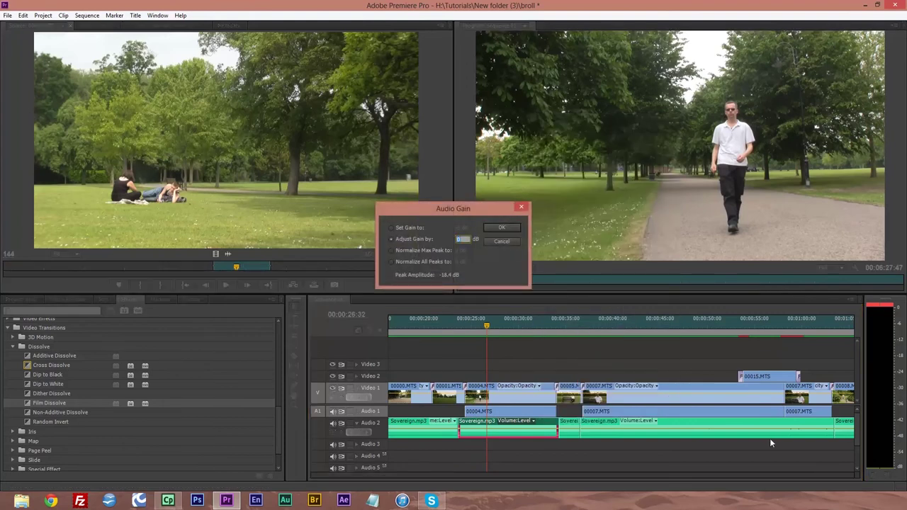
{"action": "key", "text": "Return"}
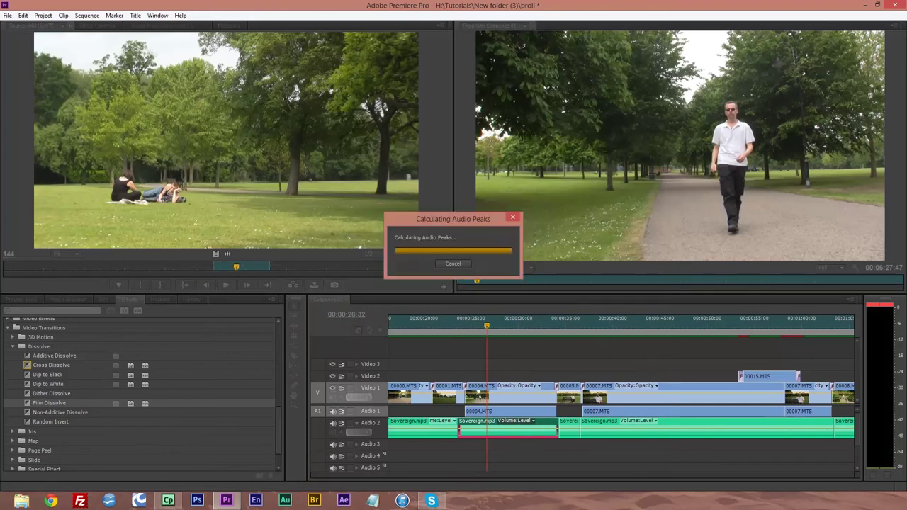
{"action": "left_click", "coordinate": [454, 326]}
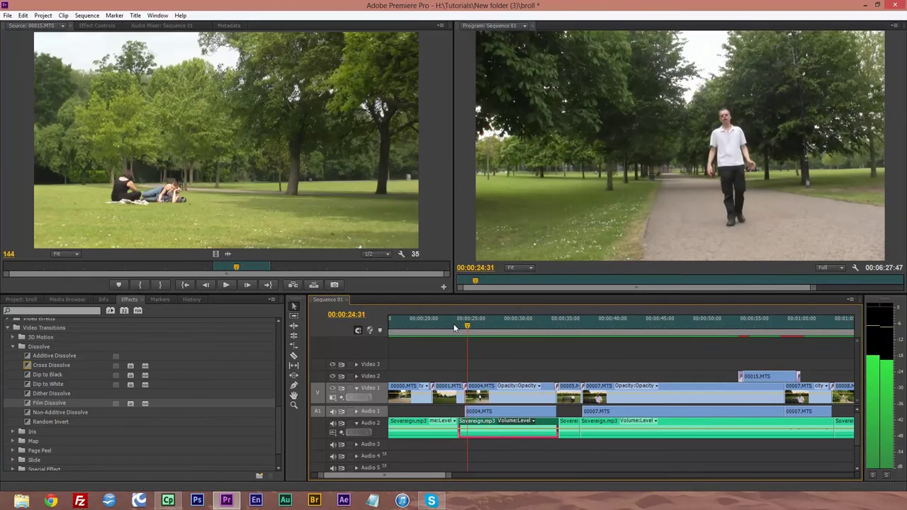
{"action": "key", "text": "space"}
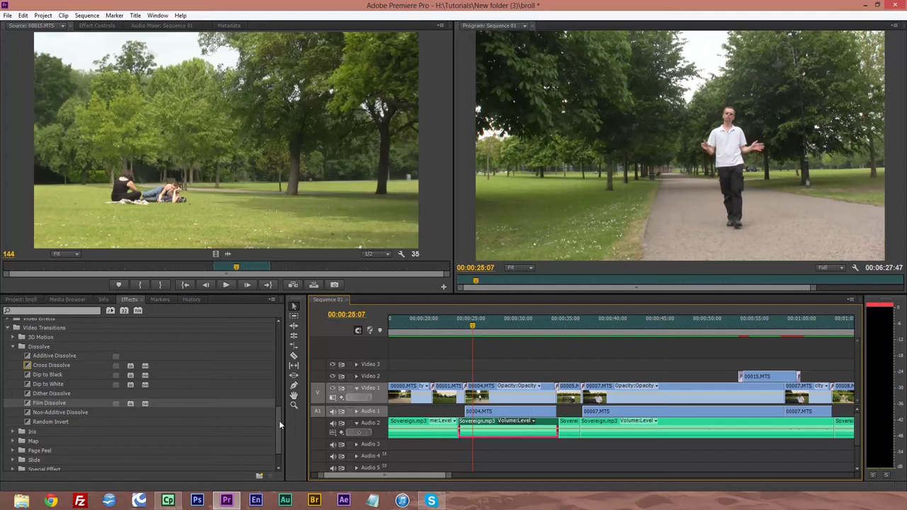
Collapse Presets and Video Transitions and show the Audio Transitions > Crossfade effects
{"action": "left_click_drag", "start_coordinate": [279, 420], "coordinate": [281, 325]}
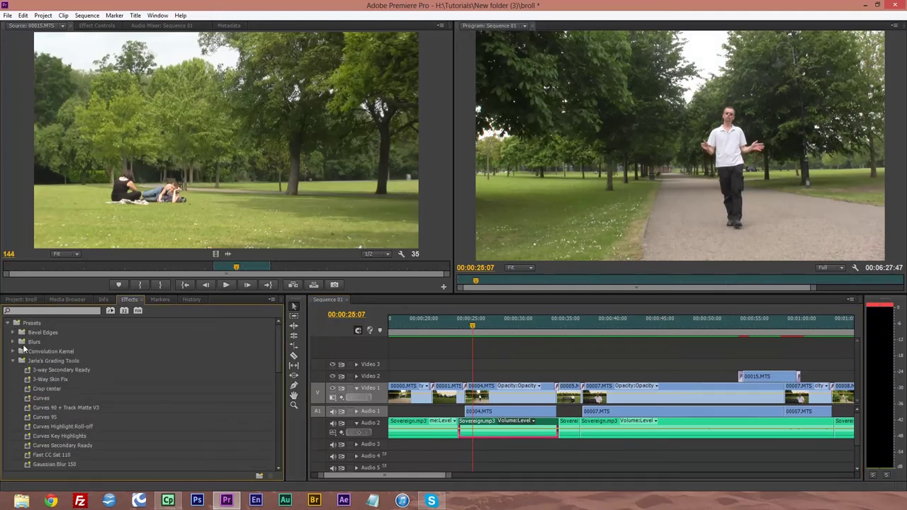
{"action": "left_click", "coordinate": [8, 323]}
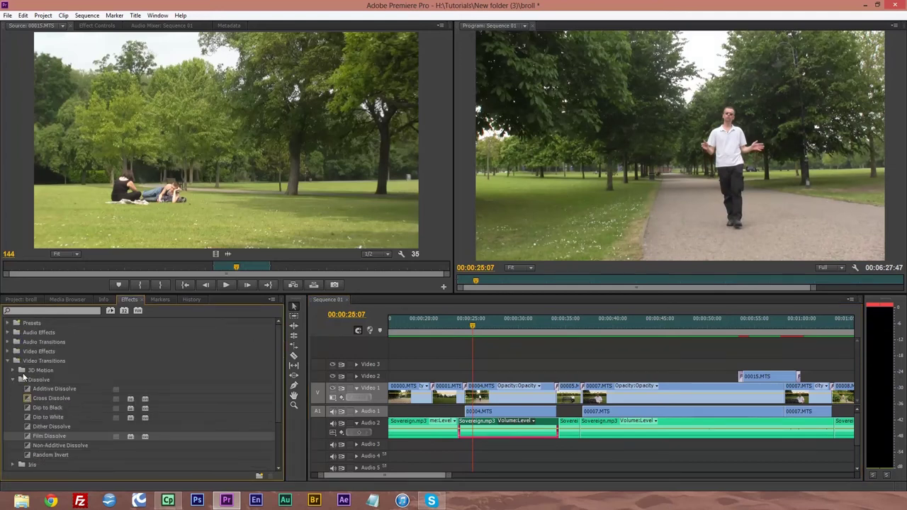
{"action": "left_click", "coordinate": [8, 361]}
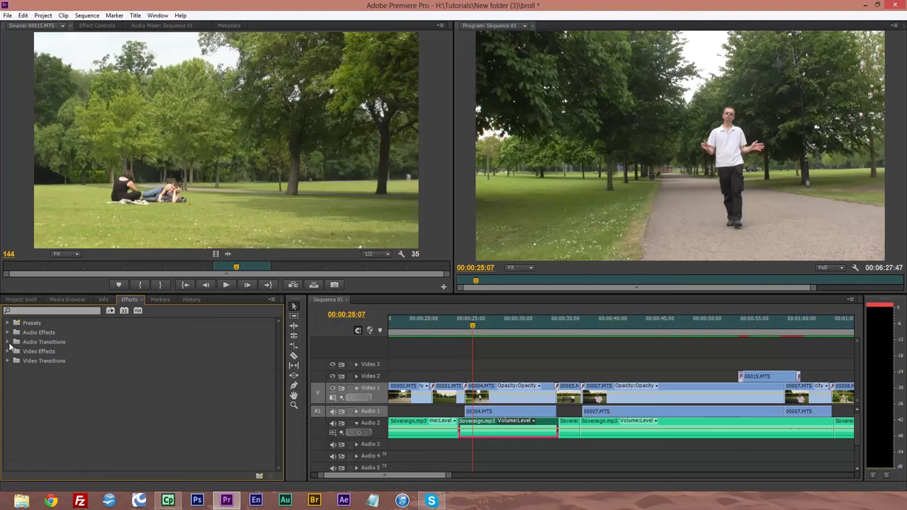
{"action": "left_click", "coordinate": [8, 342]}
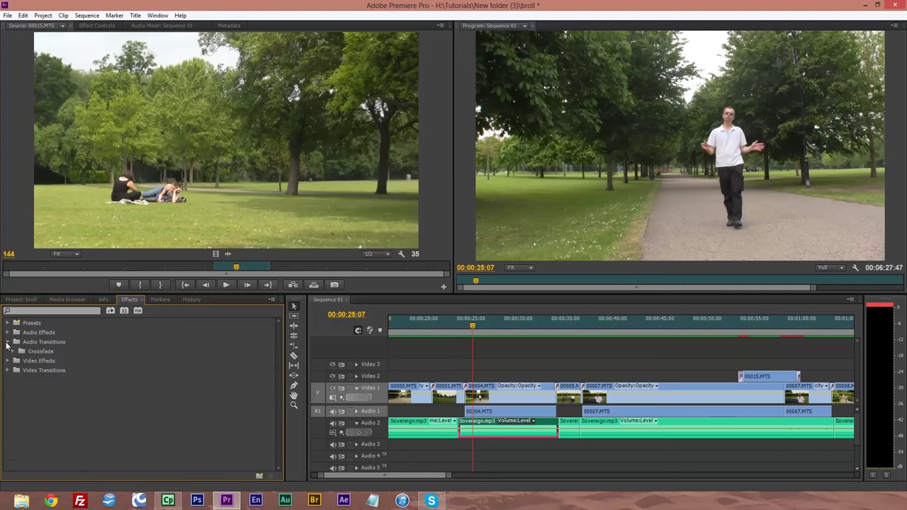
{"action": "left_click", "coordinate": [13, 352]}
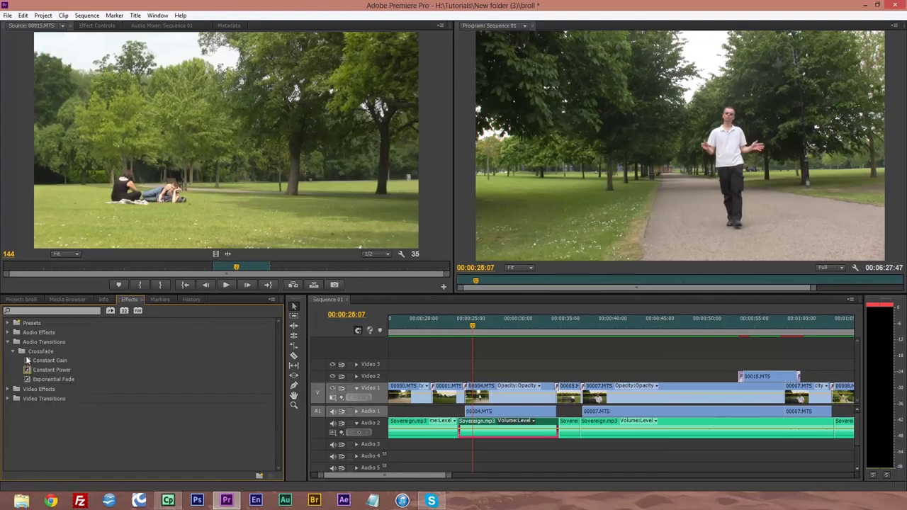
Put Constant Gain crossfades at both edges of the lowered Sovereign.mp3 clip, then return to about 00:00:22
{"action": "left_click_drag", "start_coordinate": [27, 361], "coordinate": [456, 445]}
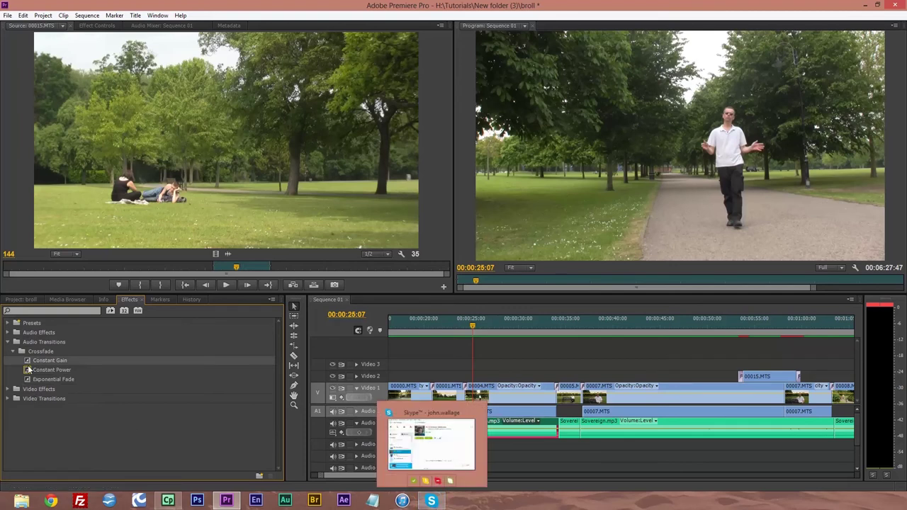
{"action": "left_click_drag", "start_coordinate": [27, 364], "coordinate": [561, 444]}
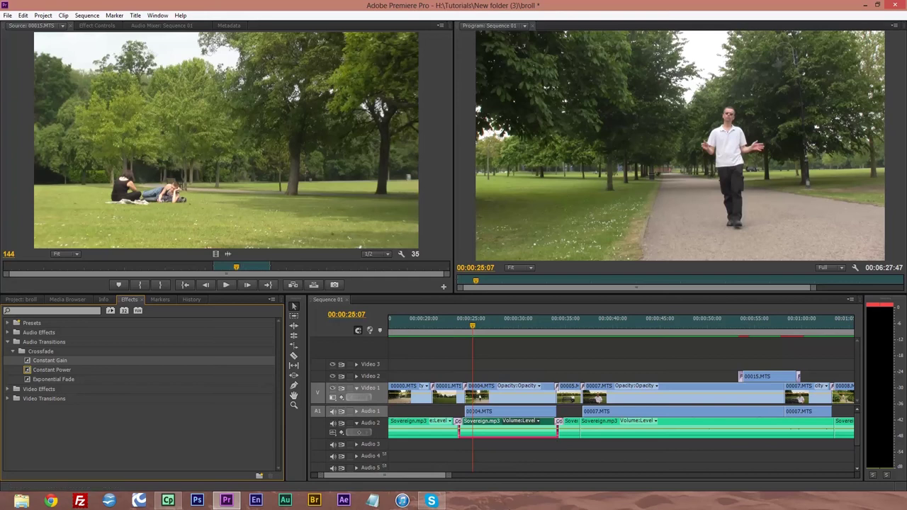
{"action": "left_click", "coordinate": [448, 323]}
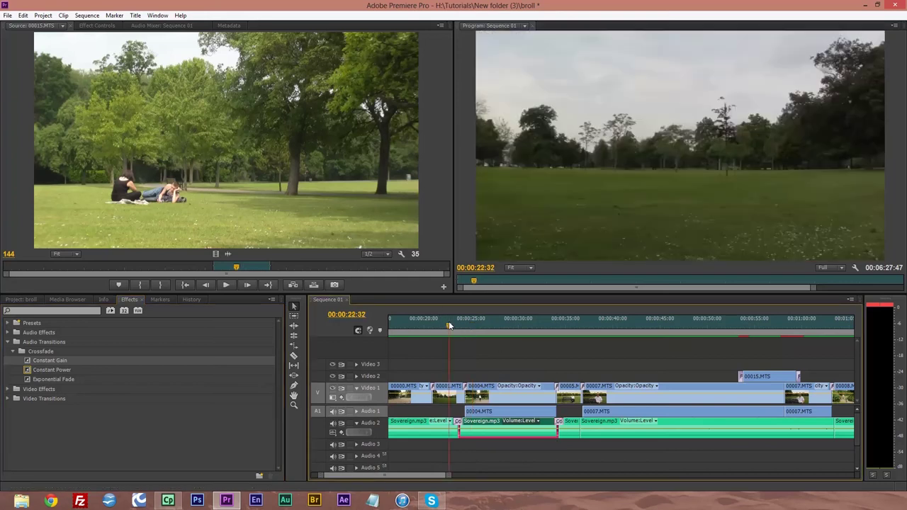
Play back the crossfades, then apply a negative Audio Gain to the next Sovereign.mp3 clip under 00007.MTS
{"action": "key", "text": "space"}
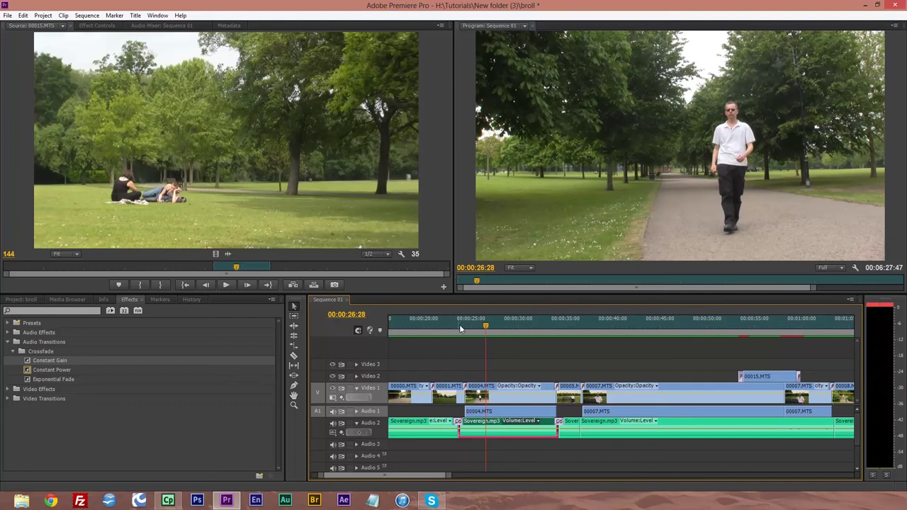
{"action": "mouse_move", "coordinate": [425, 478]}
{"action": "left_mouse_down"}
{"action": "mouse_move", "coordinate": [450, 478]}
{"action": "mouse_move", "coordinate": [435, 478]}
{"action": "left_mouse_up"}
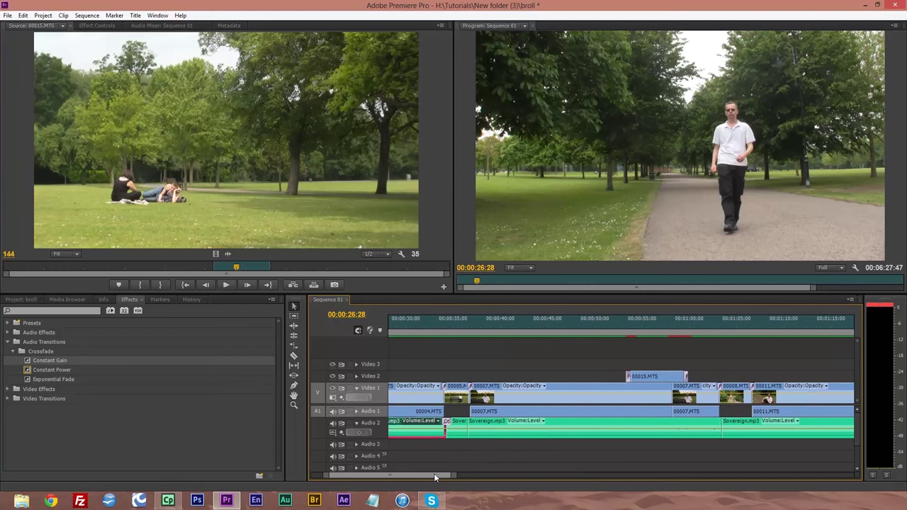
{"action": "right_click", "coordinate": [645, 423]}
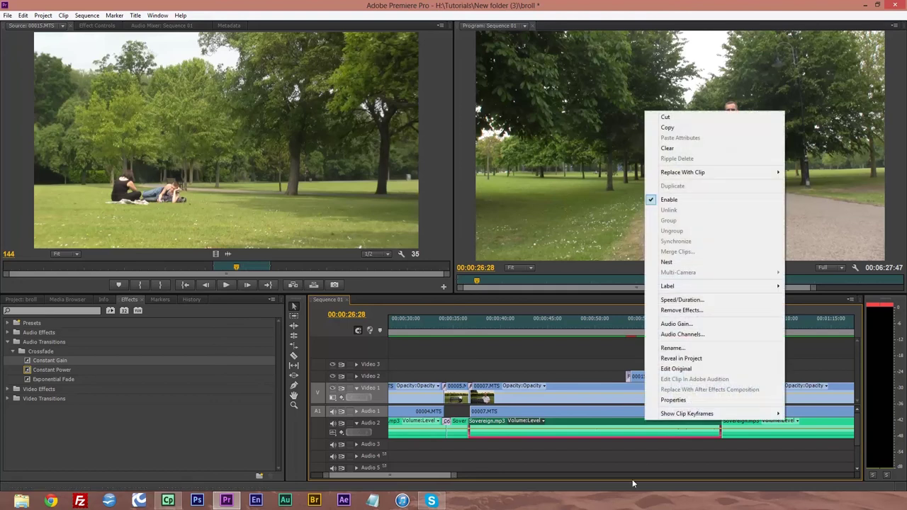
{"action": "left_click", "coordinate": [674, 324]}
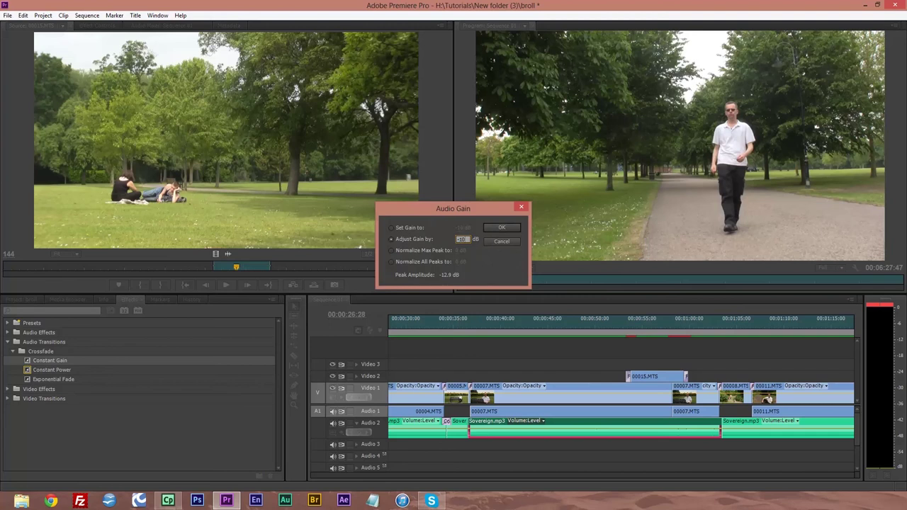
{"action": "left_click", "coordinate": [501, 227]}
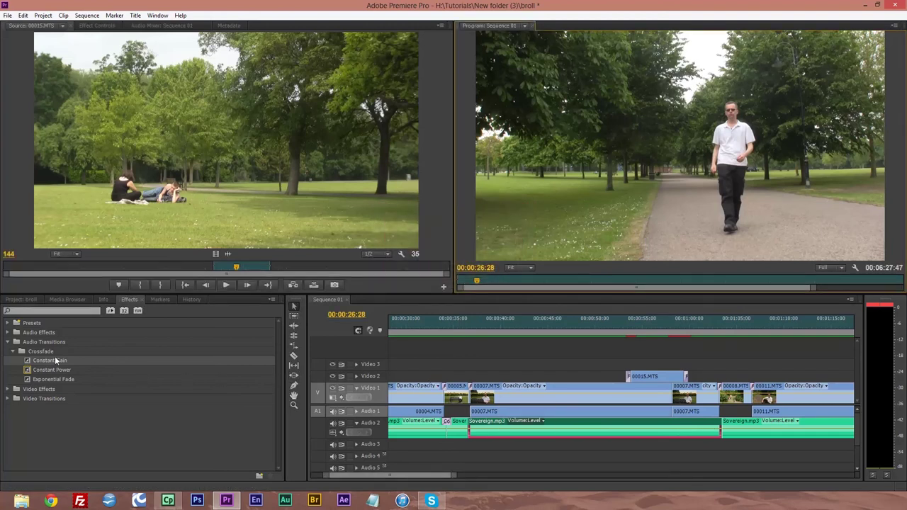
Place Constant Gain crossfades at the start and end of the second lowered Sovereign.mp3 clip
{"action": "left_click_drag", "start_coordinate": [27, 361], "coordinate": [469, 428]}
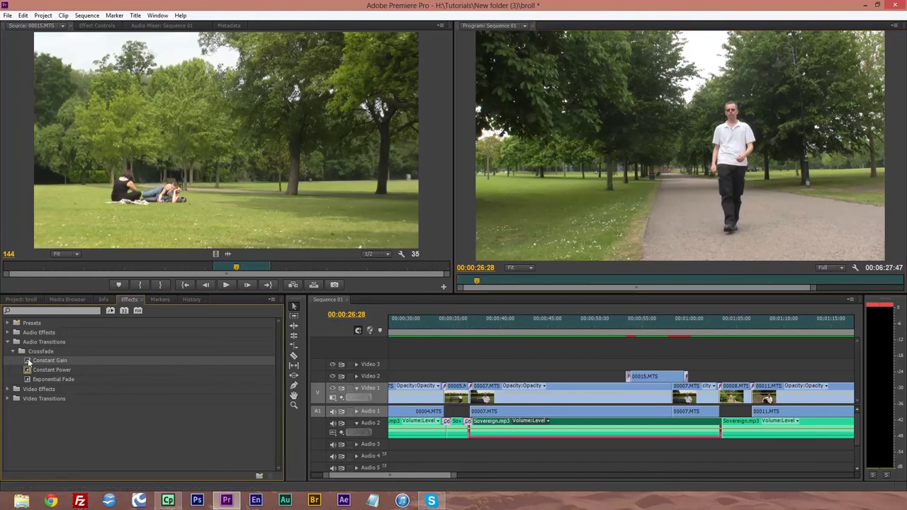
{"action": "left_click_drag", "start_coordinate": [28, 363], "coordinate": [721, 438]}
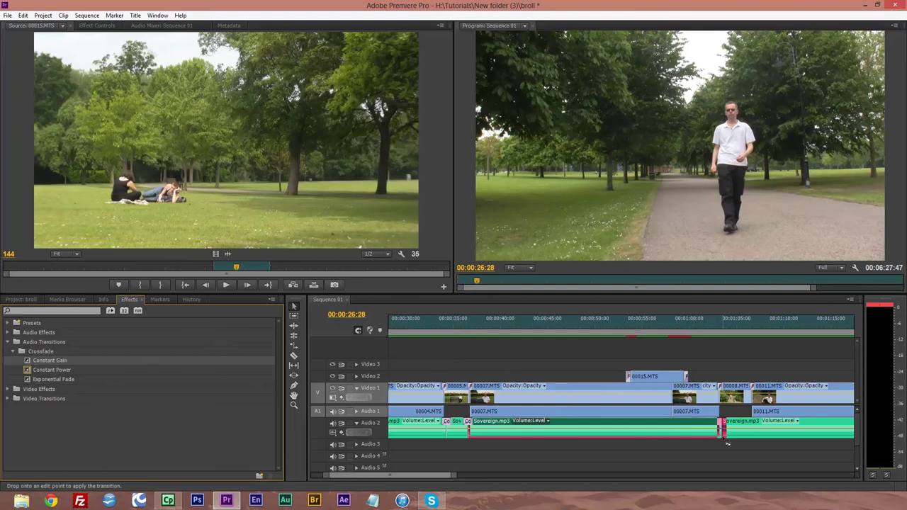